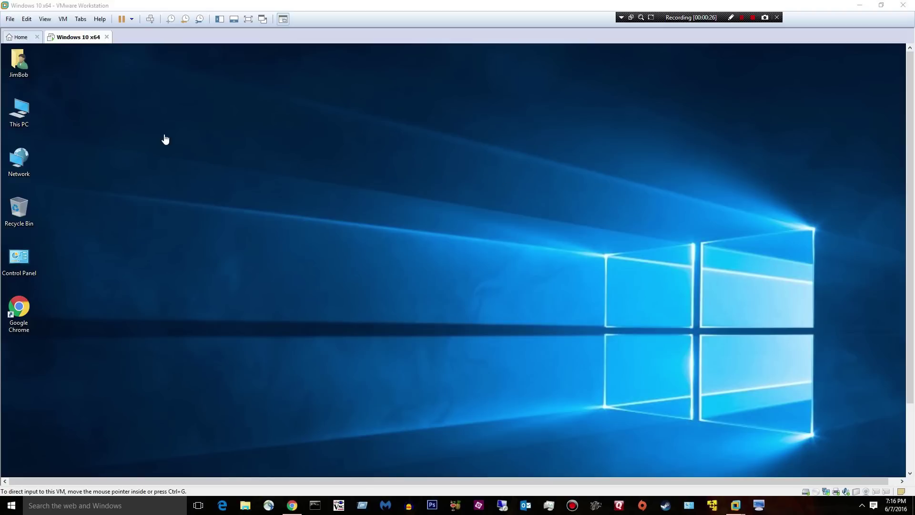
Review the desktop icon settings from Personalization's Themes page, accept them with OK, and close Settings.
click(142, 137)
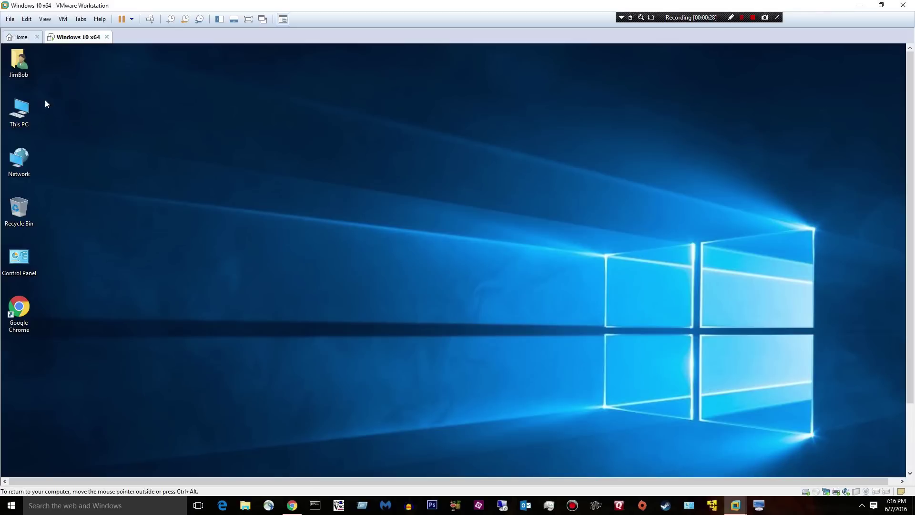
click(18, 109)
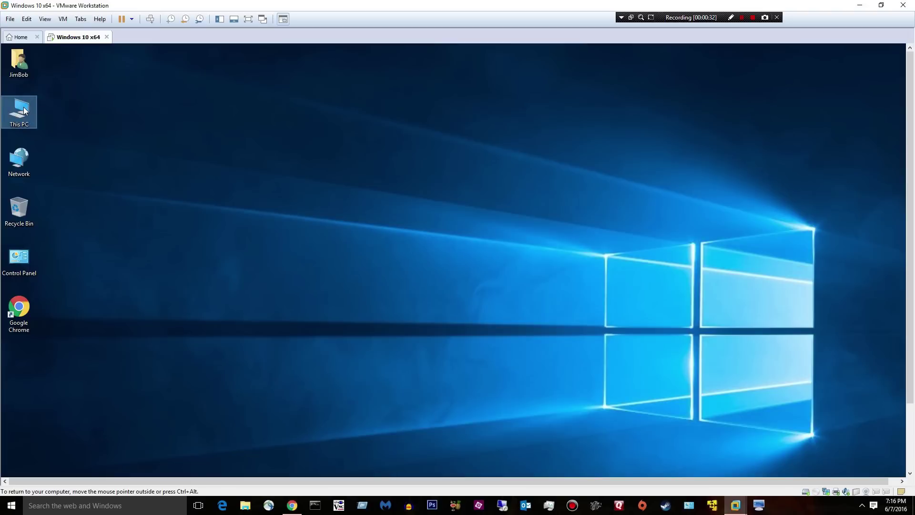
right_click(24, 110)
click(169, 93)
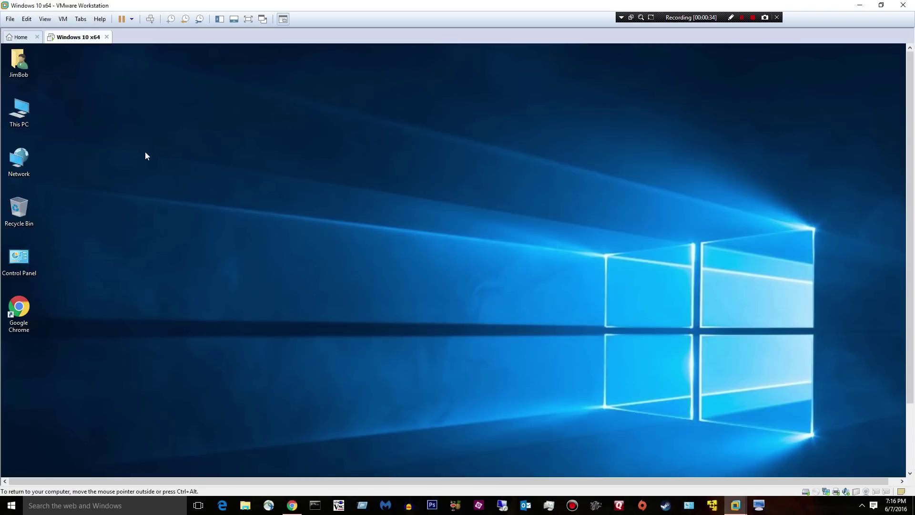
right_click(289, 130)
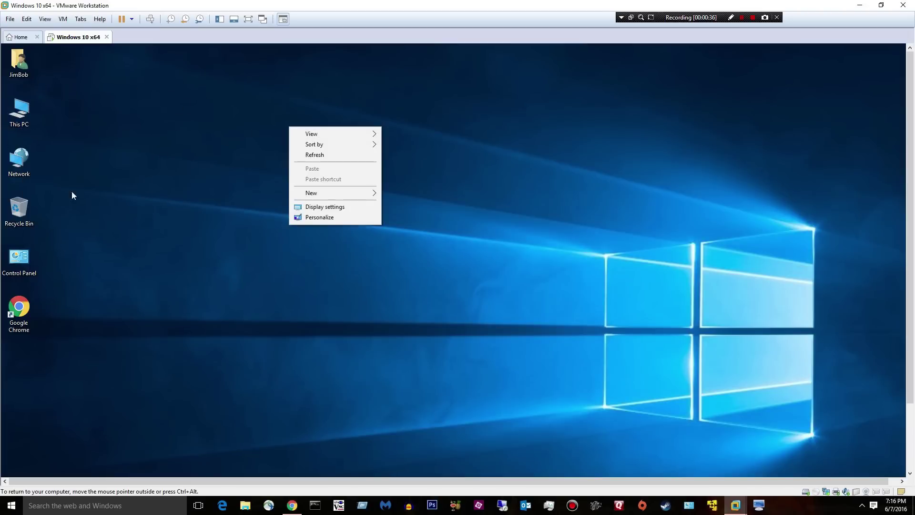
click(319, 217)
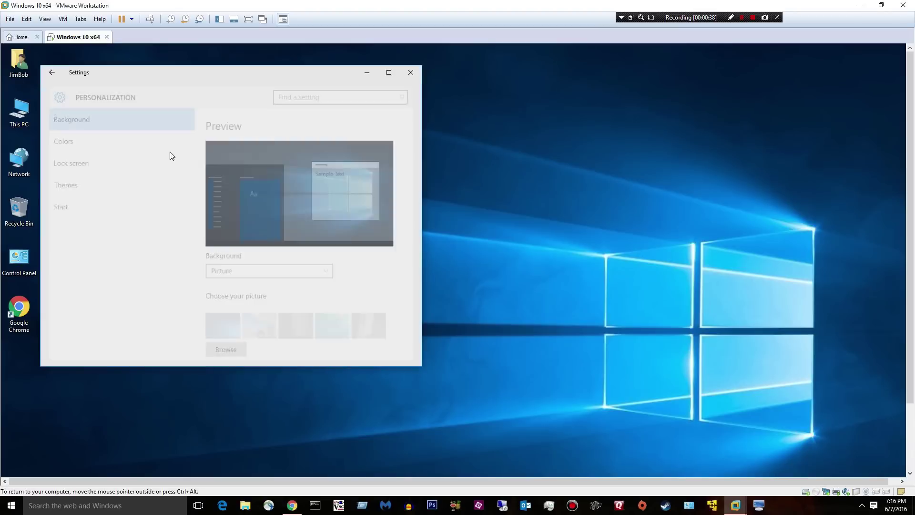
drag(160, 73, 354, 87)
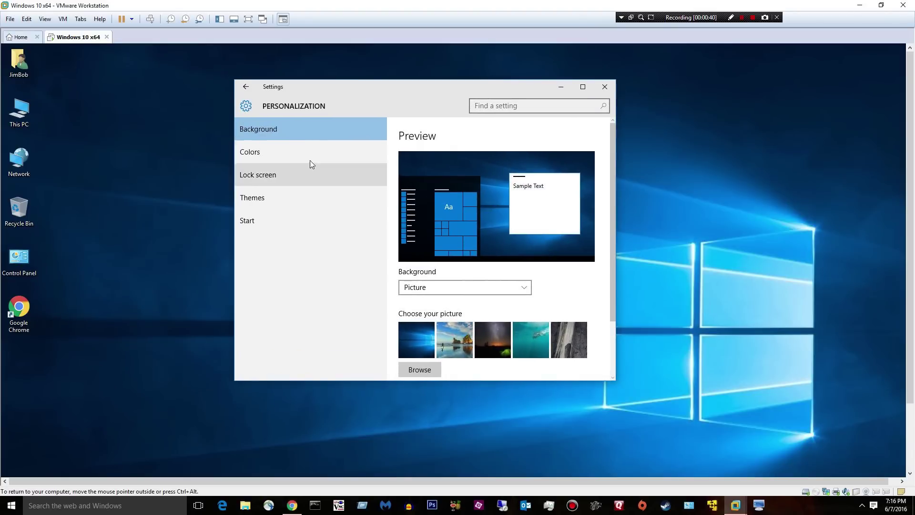
click(312, 193)
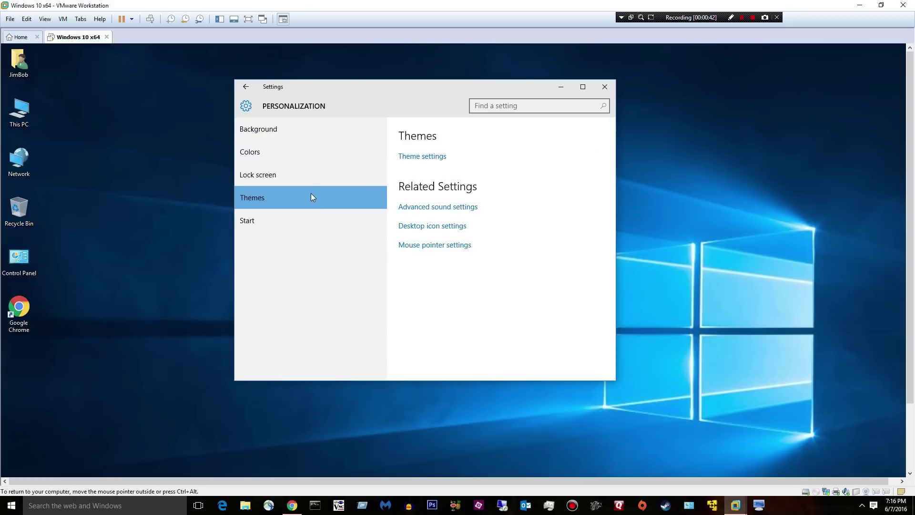
right_click(114, 117)
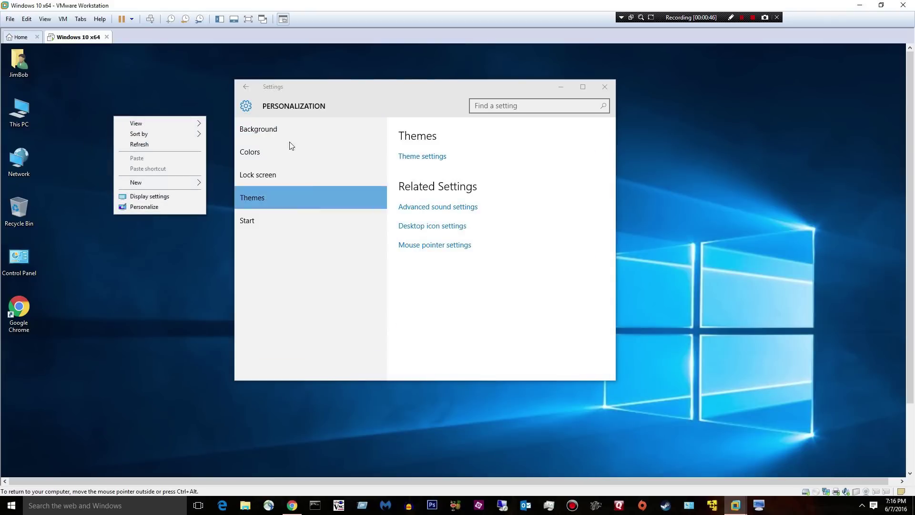
click(422, 227)
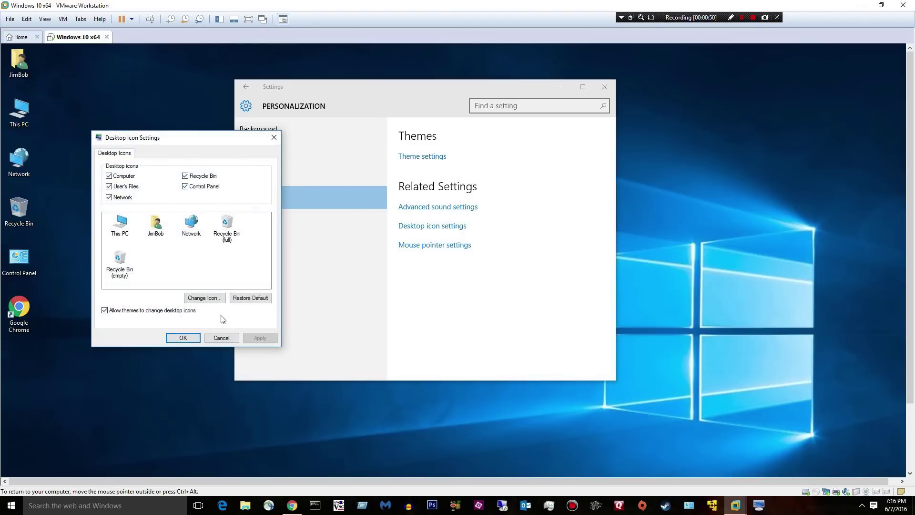
click(174, 339)
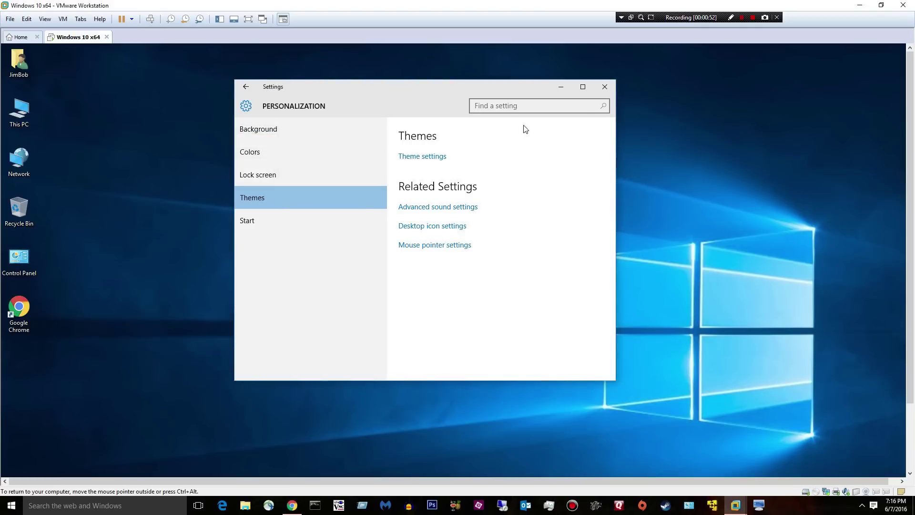
click(604, 87)
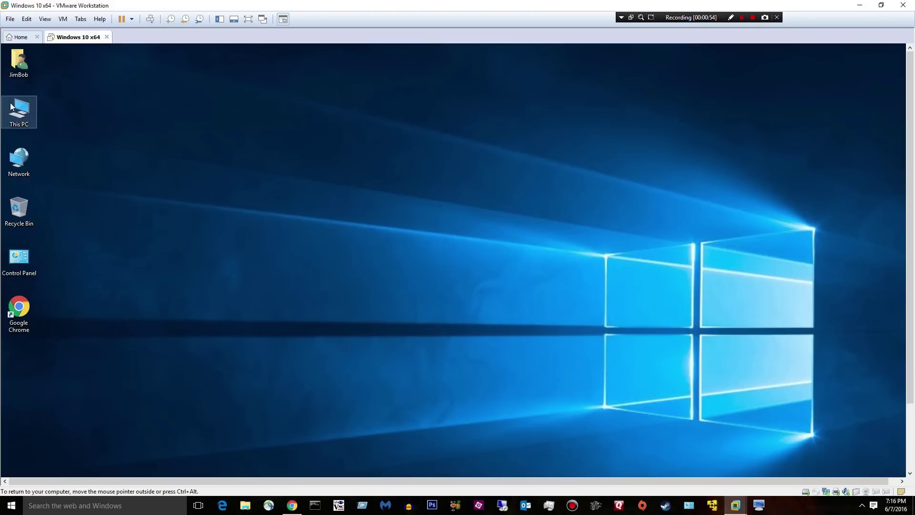
Open This PC's System Properties on the Advanced tab and bring up Startup and Recovery.
right_click(21, 117)
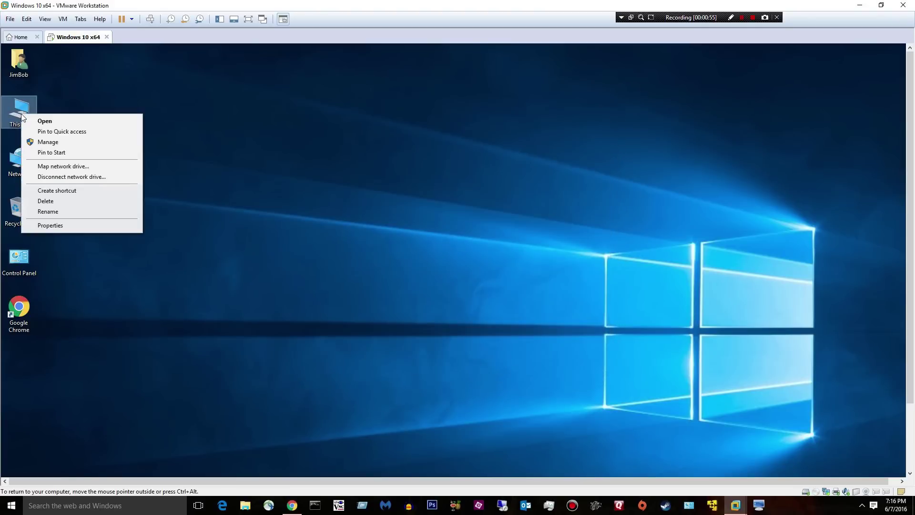
click(77, 224)
drag(377, 152, 369, 120)
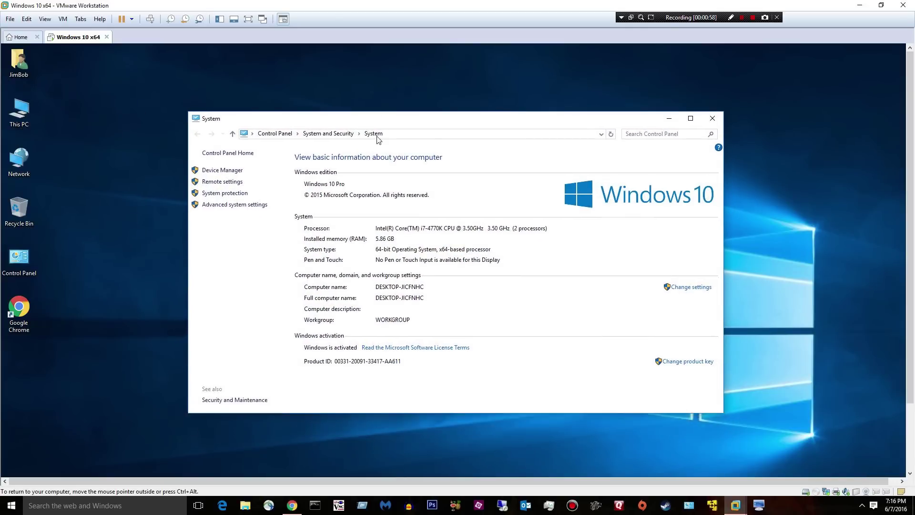
click(209, 193)
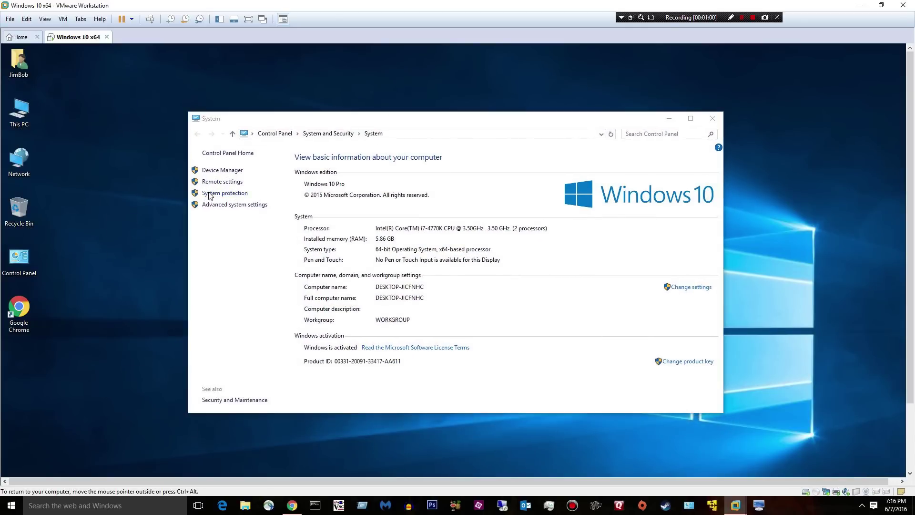
click(291, 149)
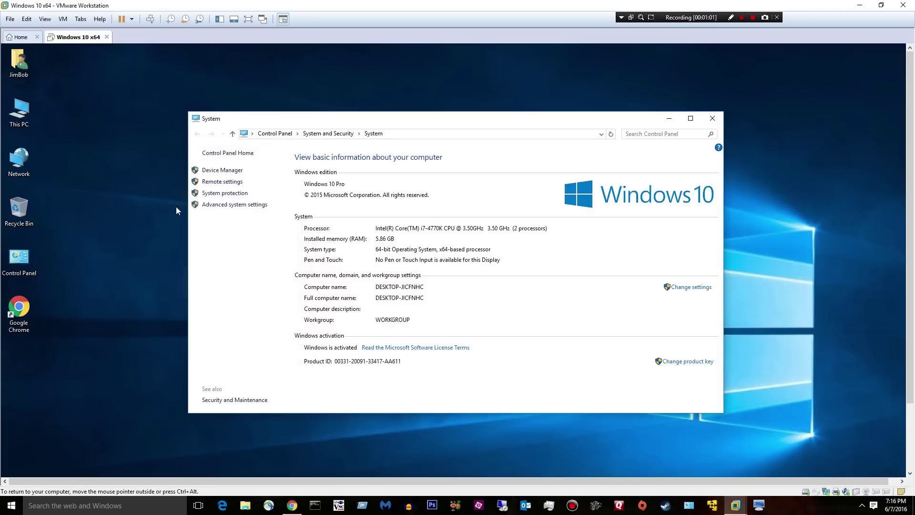
click(219, 194)
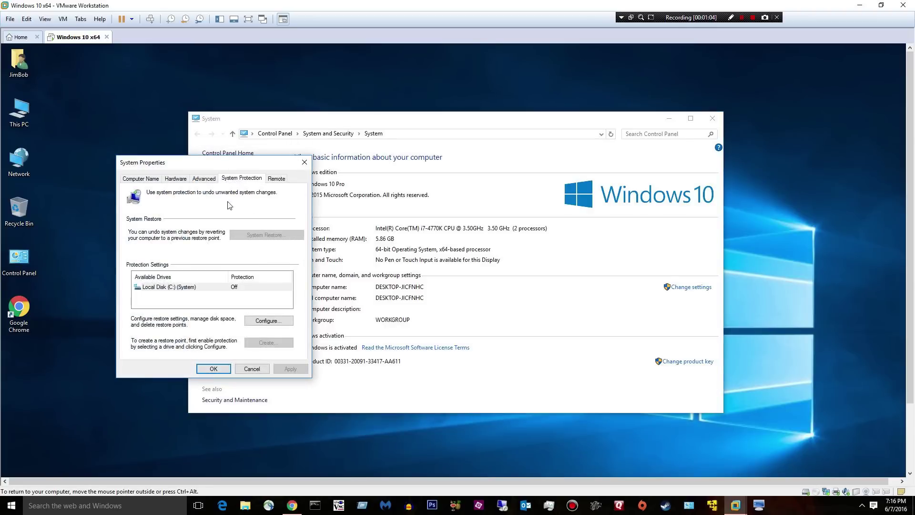
click(203, 179)
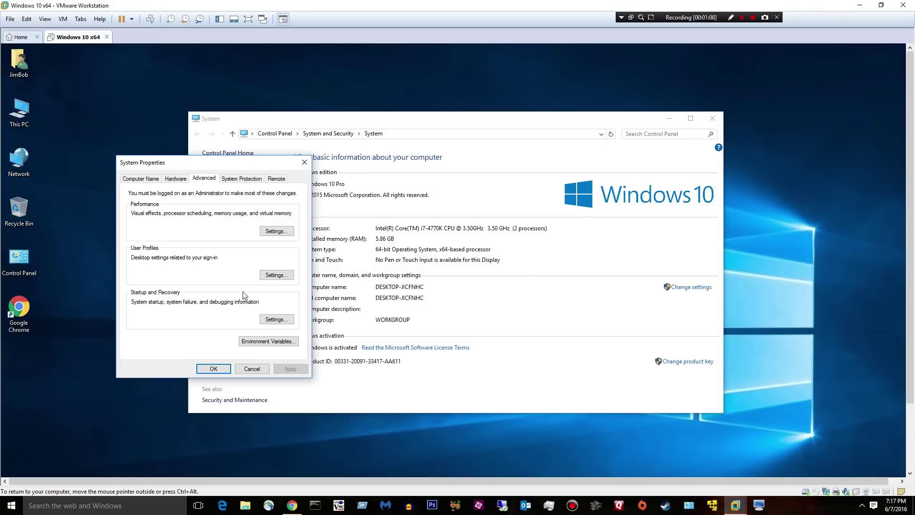
click(276, 320)
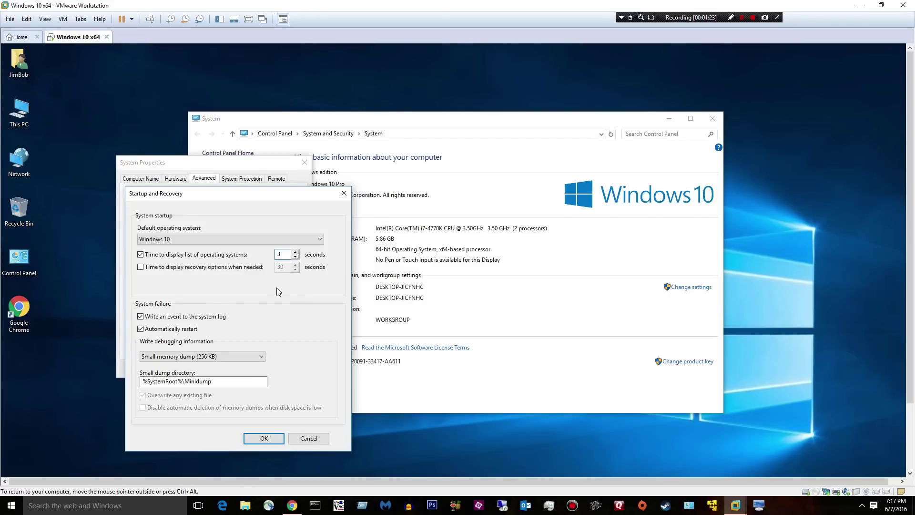
Keep Small memory dump (256 KB) as the debugging information type, then open This PC.
click(218, 359)
click(218, 359)
click(206, 358)
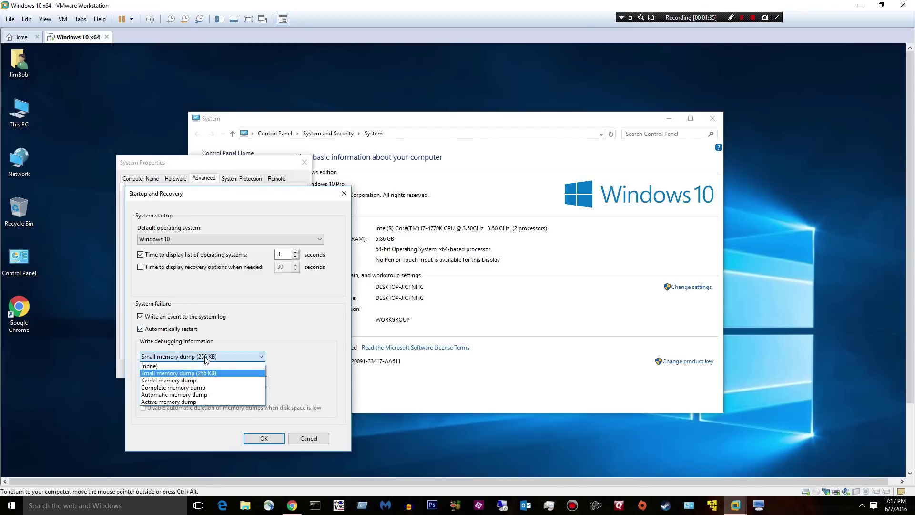
click(212, 356)
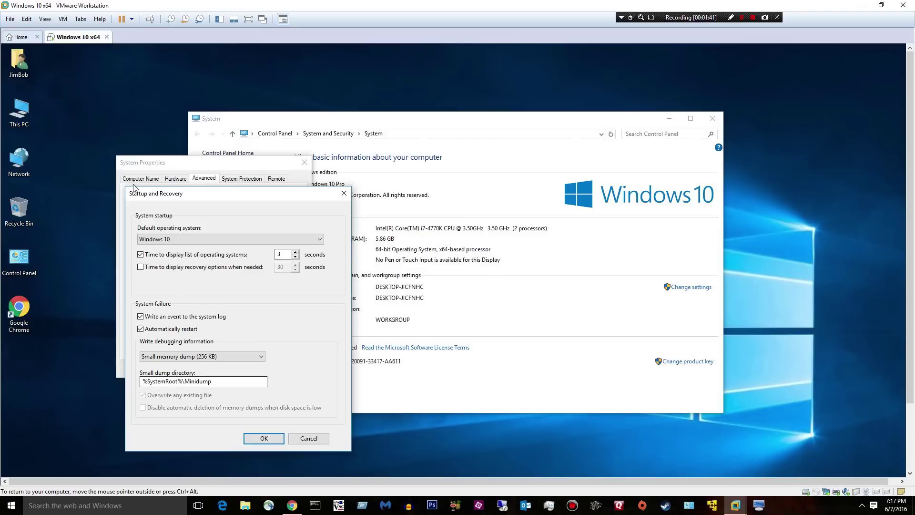
double_click(10, 113)
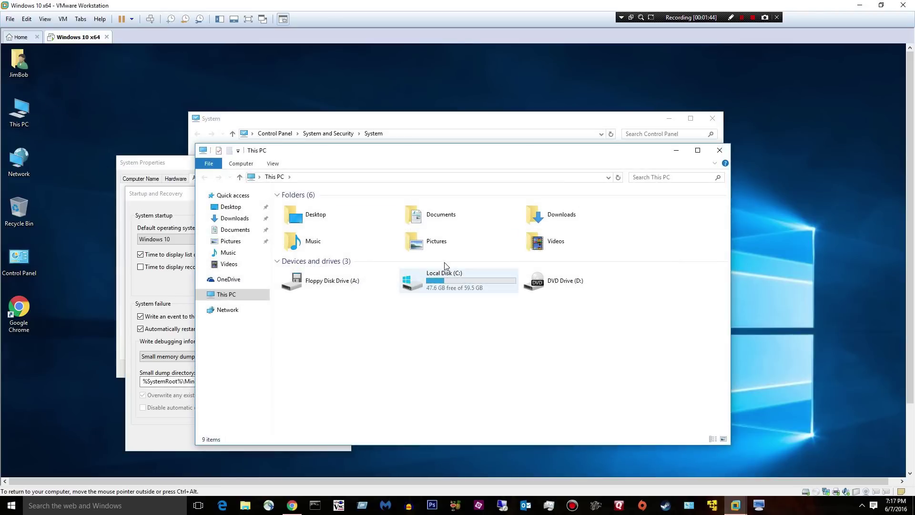
Dismiss the insert-disk prompts raised by opening the removable drives.
click(444, 262)
key(Return)
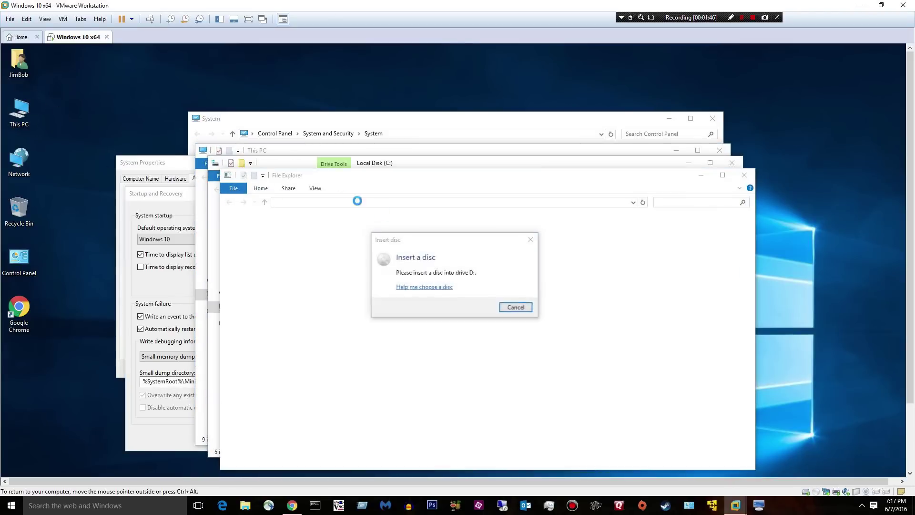
click(515, 293)
click(520, 309)
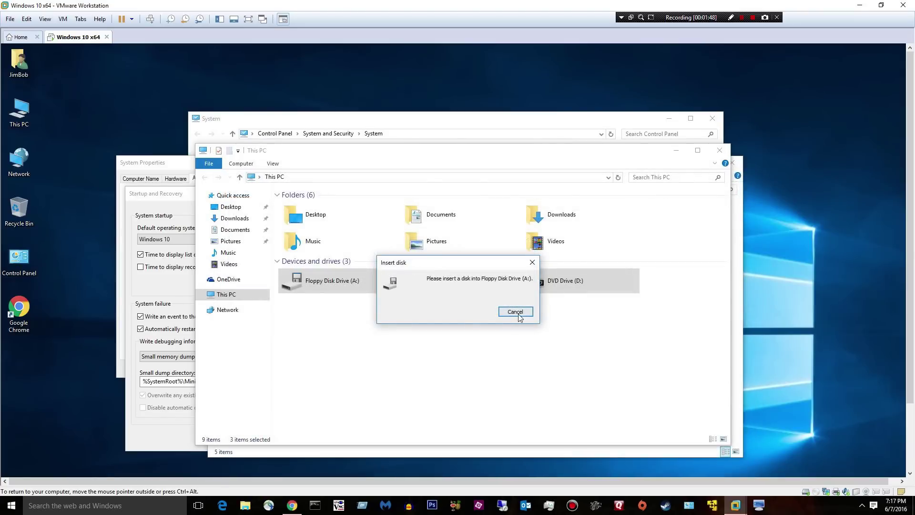
click(519, 308)
click(440, 310)
Locate the Minidump folder in C:\Windows, then close both Explorer windows.
double_click(439, 278)
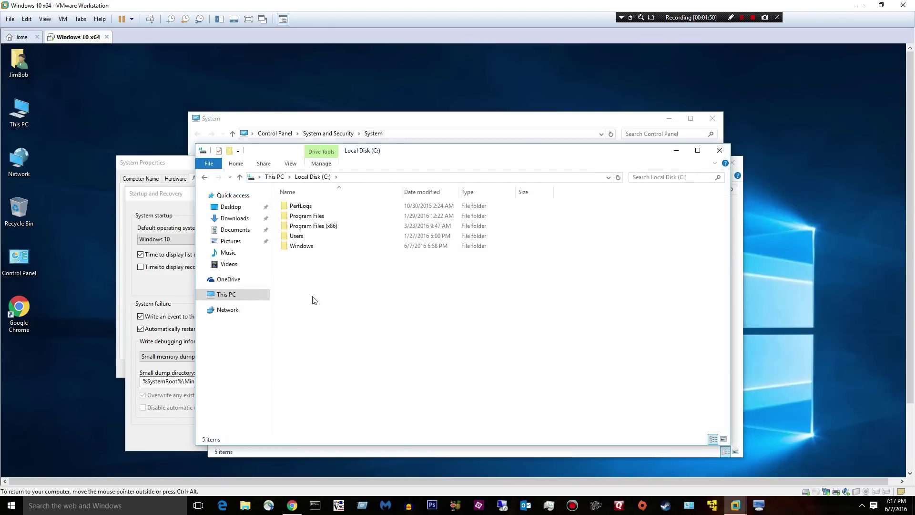
click(301, 248)
double_click(301, 247)
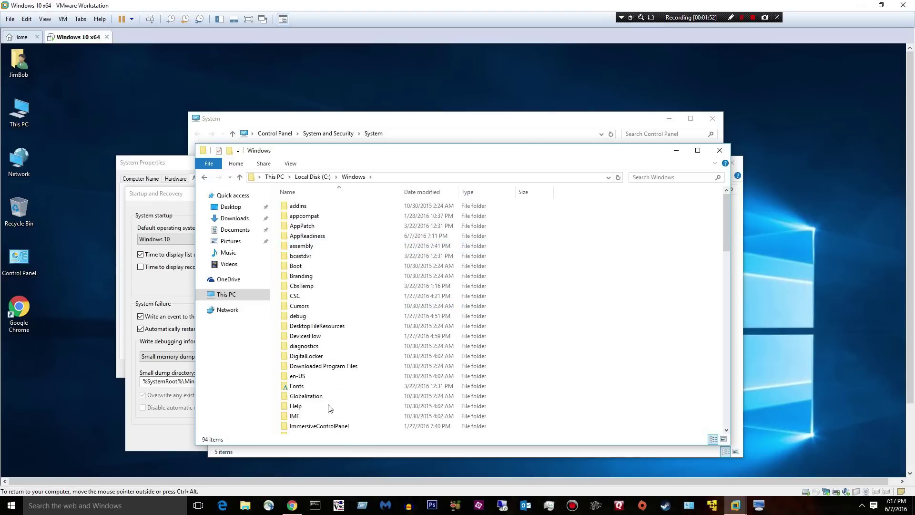
scroll(344, 305, down, 4)
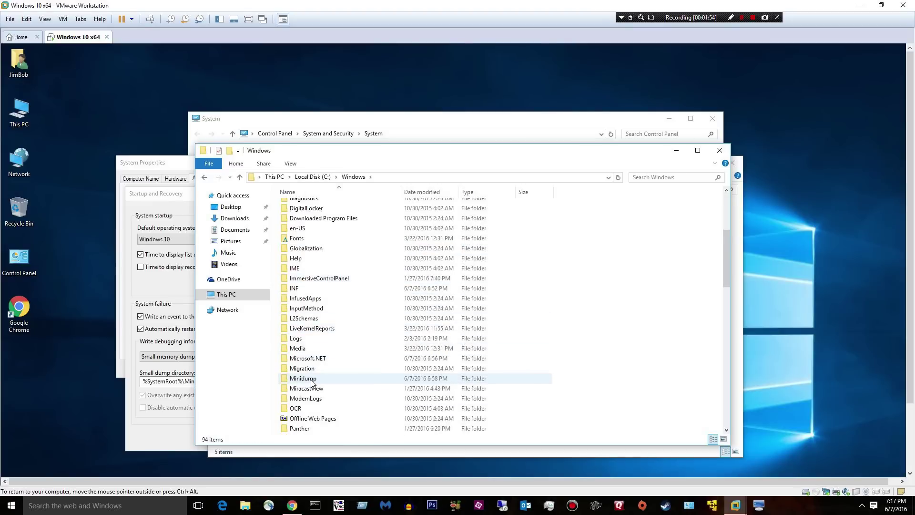
click(439, 378)
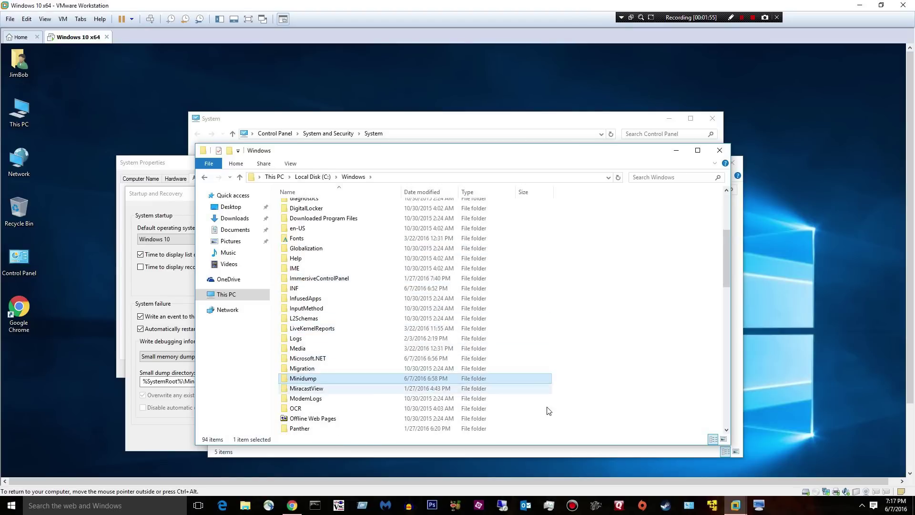
click(720, 150)
click(731, 162)
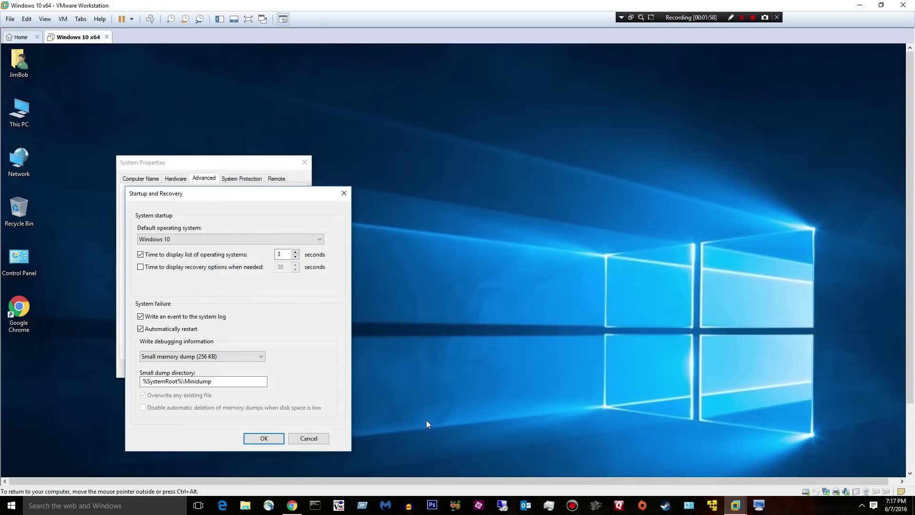
Accept Startup and Recovery and System Properties, then open C:\Windows\Minidump.
click(263, 438)
click(213, 368)
double_click(19, 110)
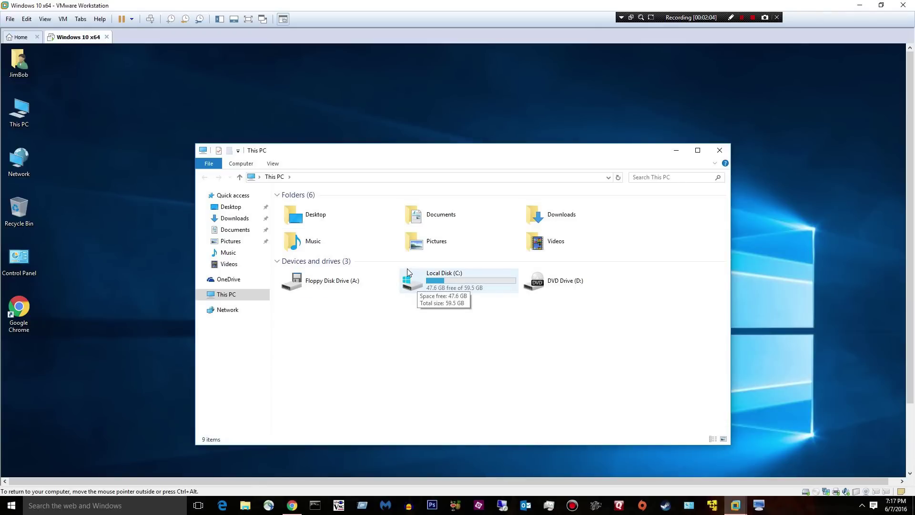
double_click(417, 283)
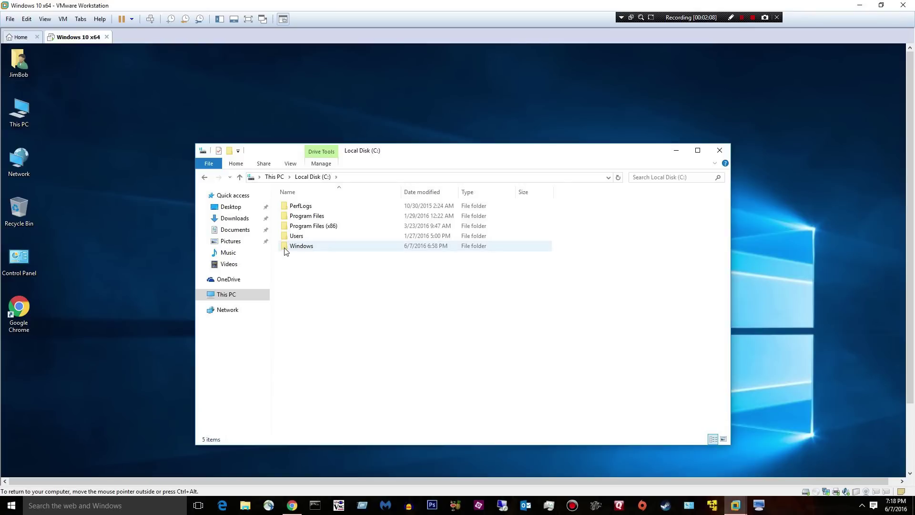
double_click(286, 246)
scroll(327, 299, down, 3)
scroll(327, 299, down, 4)
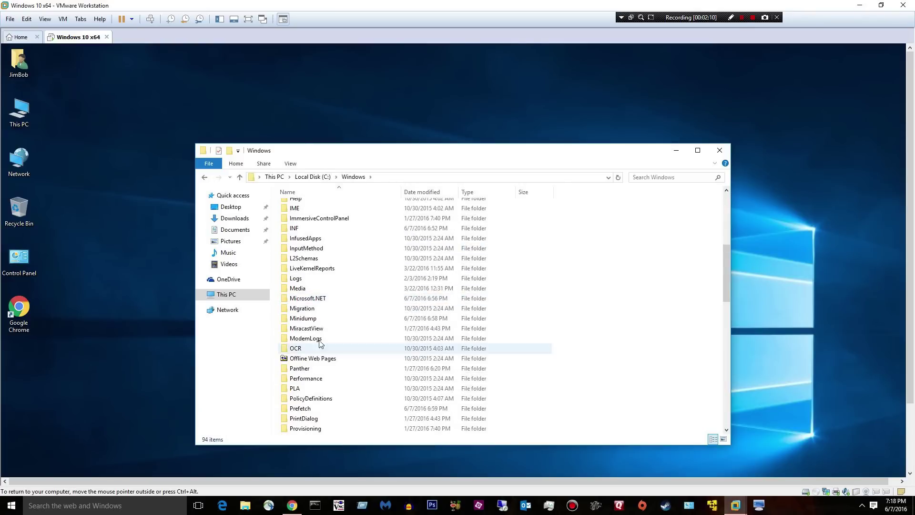
double_click(303, 319)
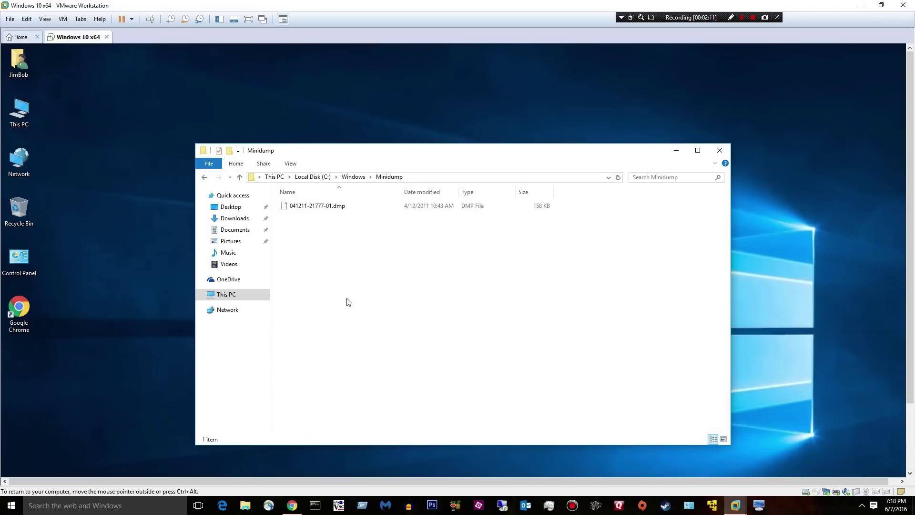
click(289, 208)
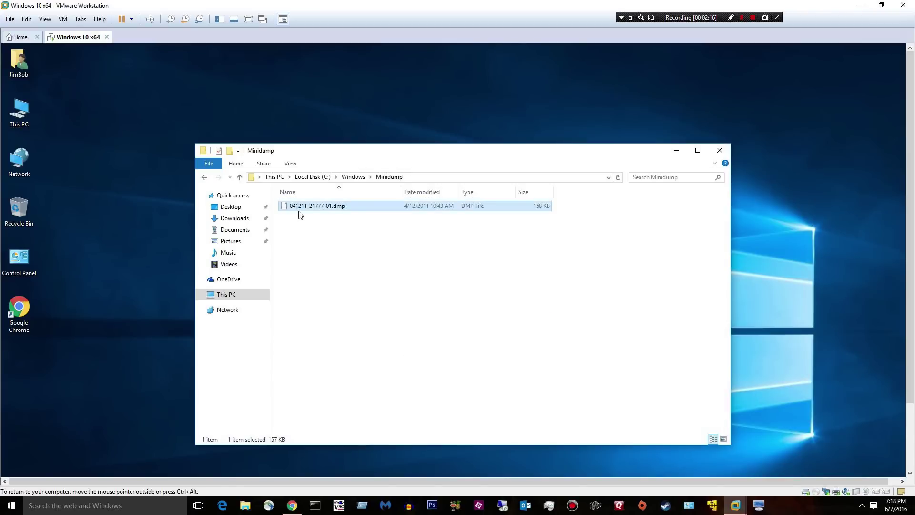
right_click(304, 208)
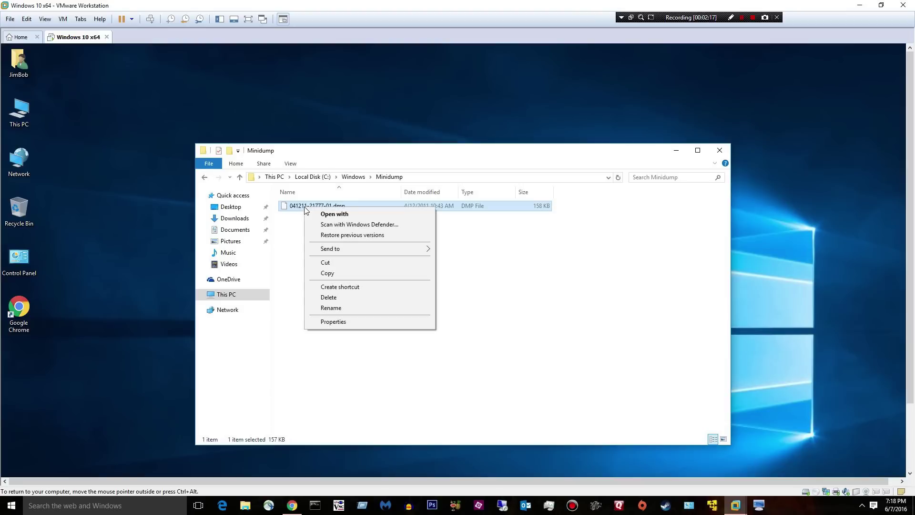
click(329, 274)
right_click(107, 143)
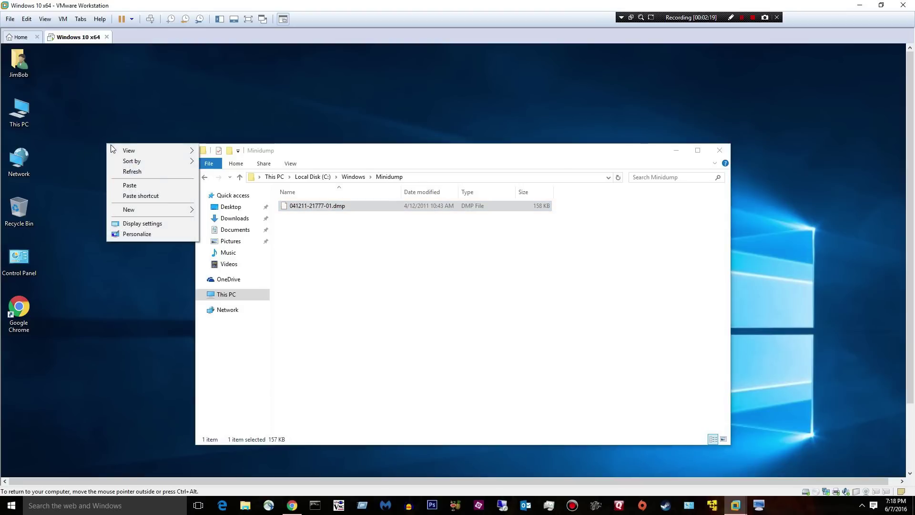
click(163, 185)
click(720, 151)
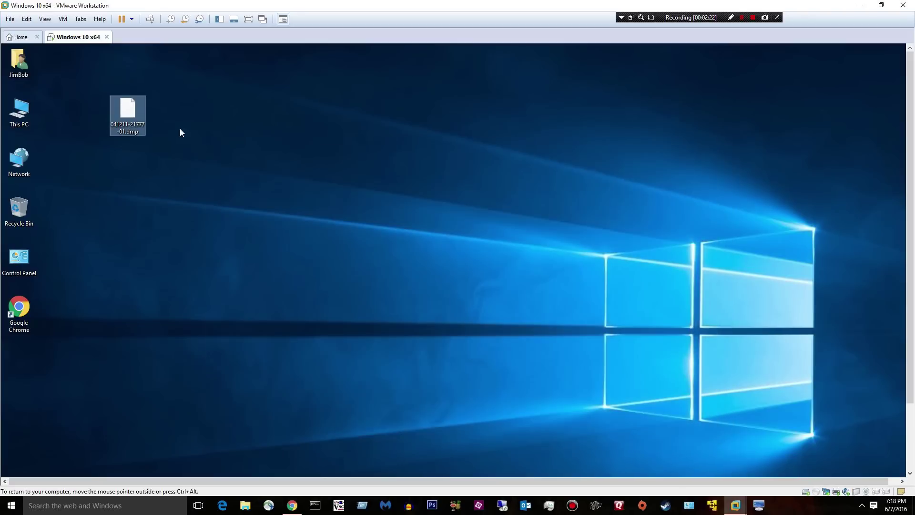
double_click(19, 313)
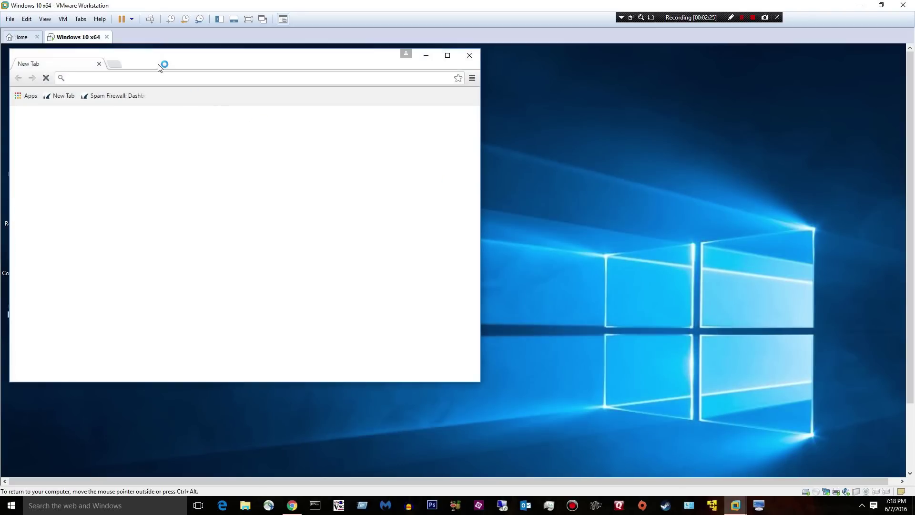
Search Google for 'analyze minidump' and open the Instant Online Crash Analysis - OSR Online result.
drag(162, 64, 471, 107)
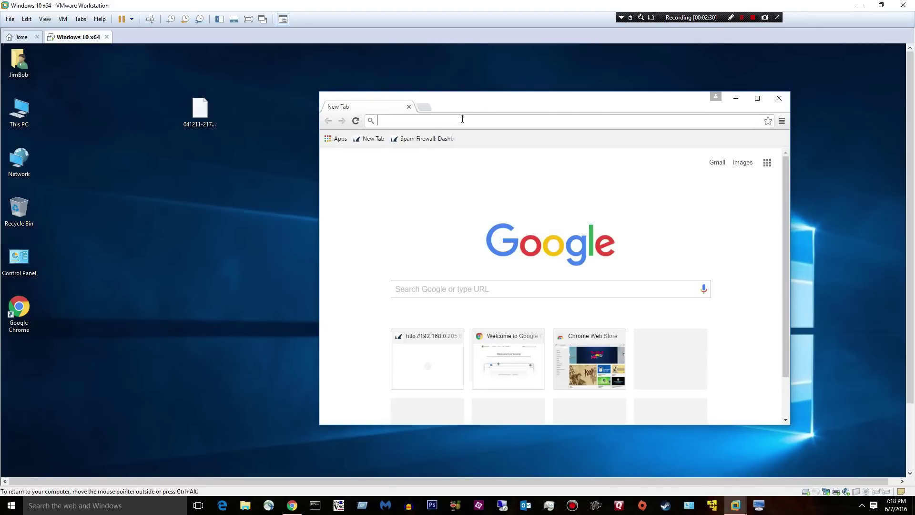
text(anayl)
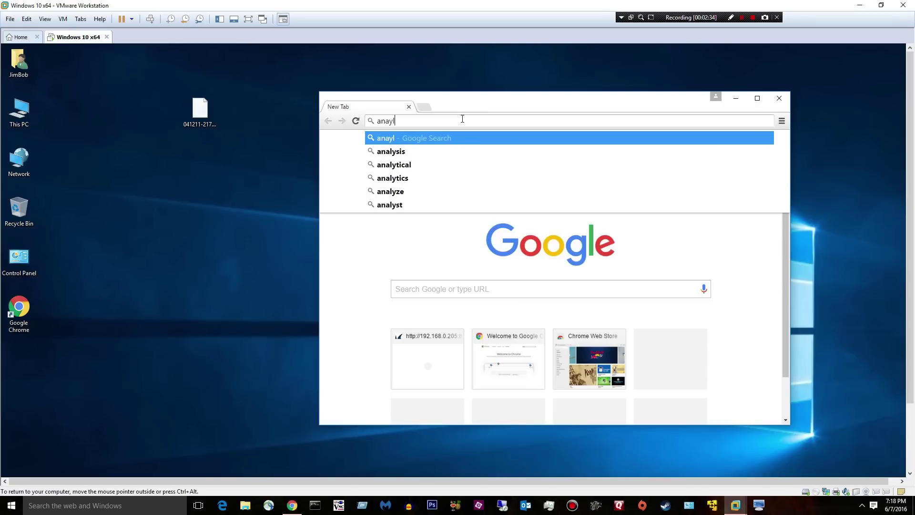
text(ze minu)
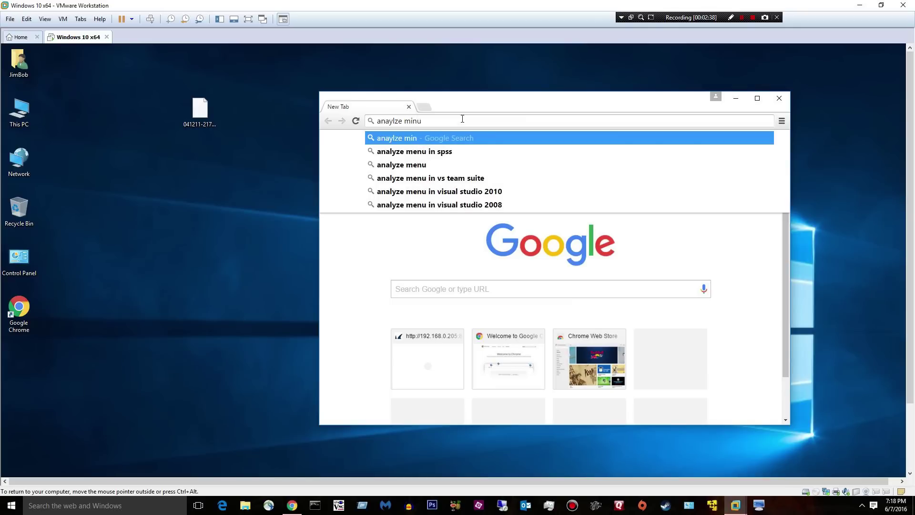
click(447, 151)
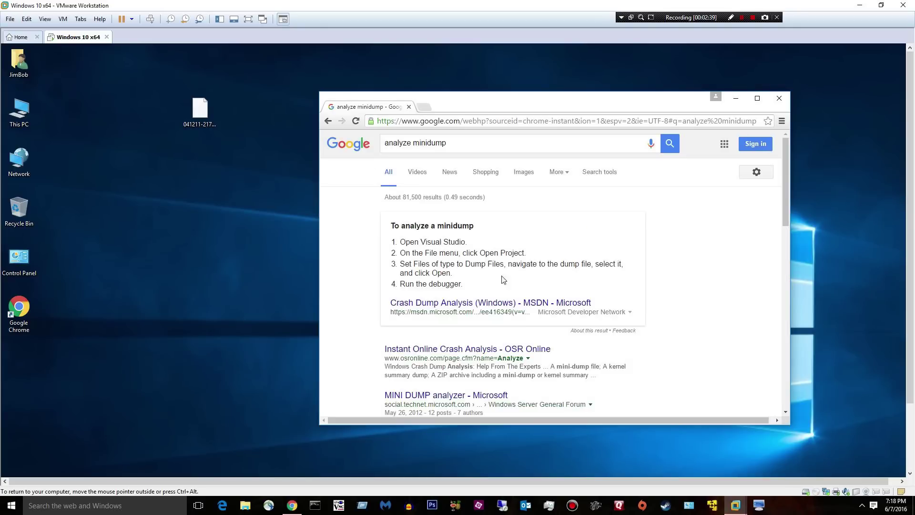
scroll(574, 248, down, 5)
scroll(571, 227, up, 4)
scroll(430, 241, down, 2)
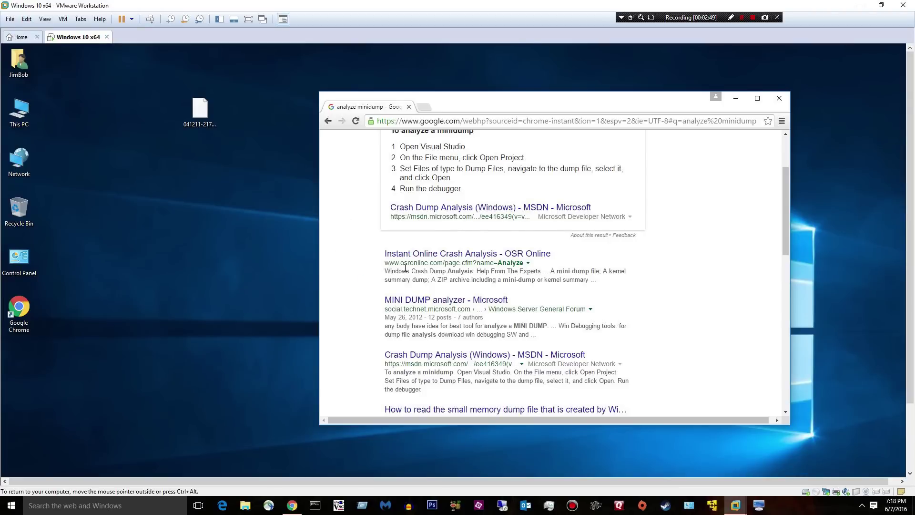
click(454, 255)
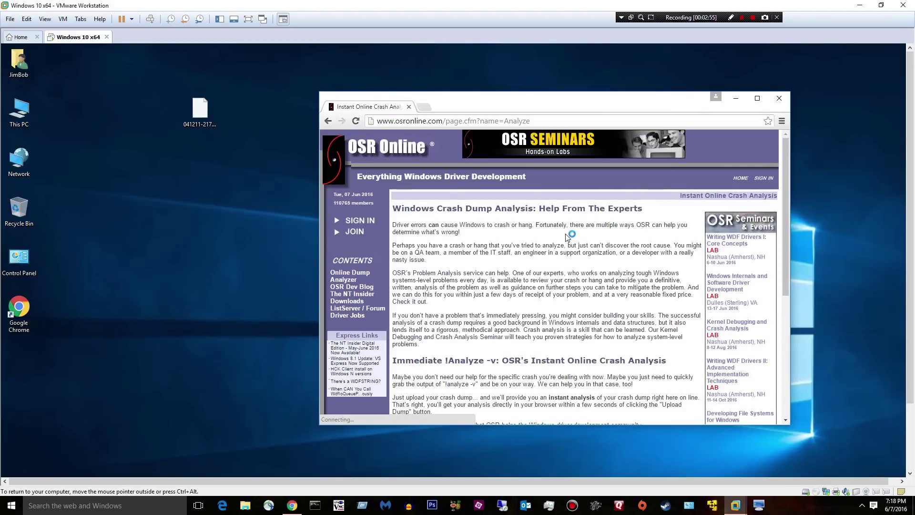
scroll(508, 291, down, 5)
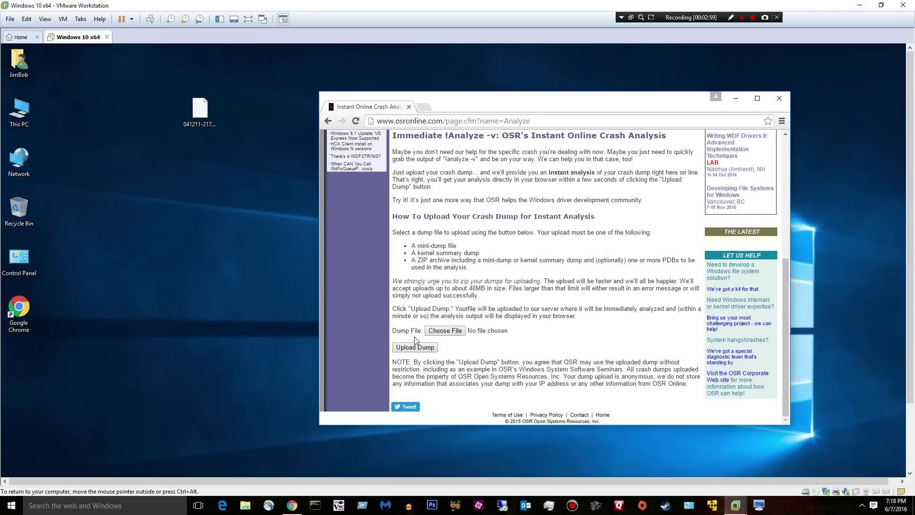
click(443, 331)
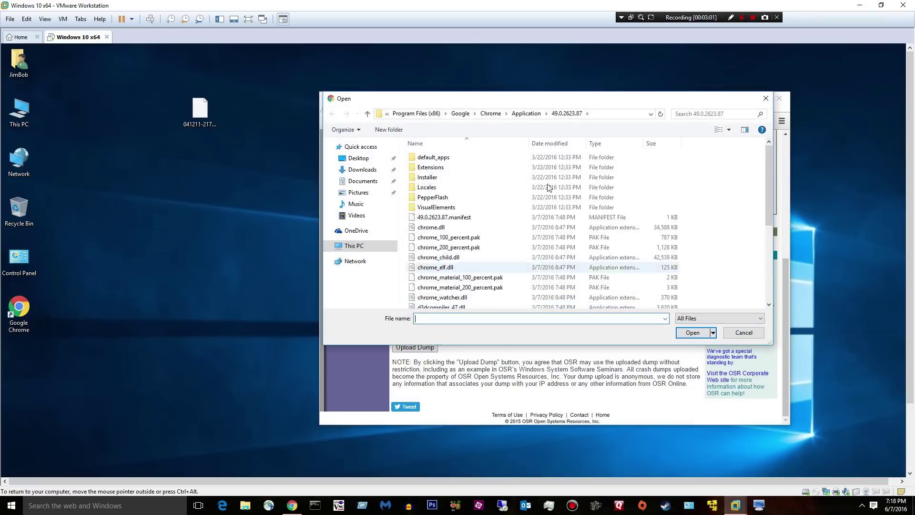
click(376, 158)
click(458, 159)
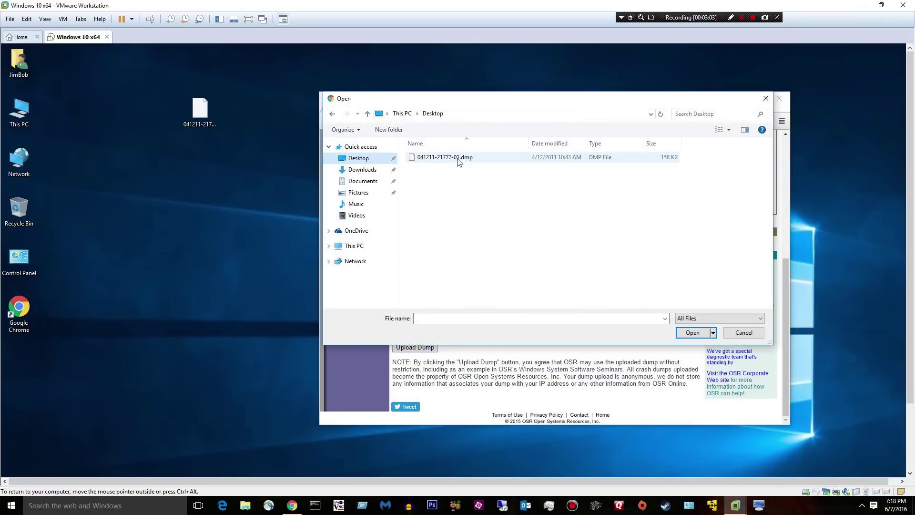
click(692, 333)
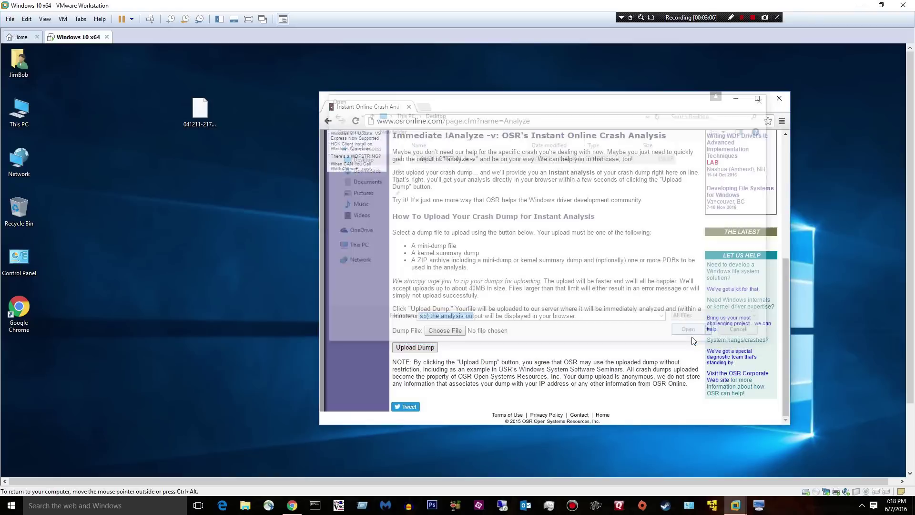
click(403, 348)
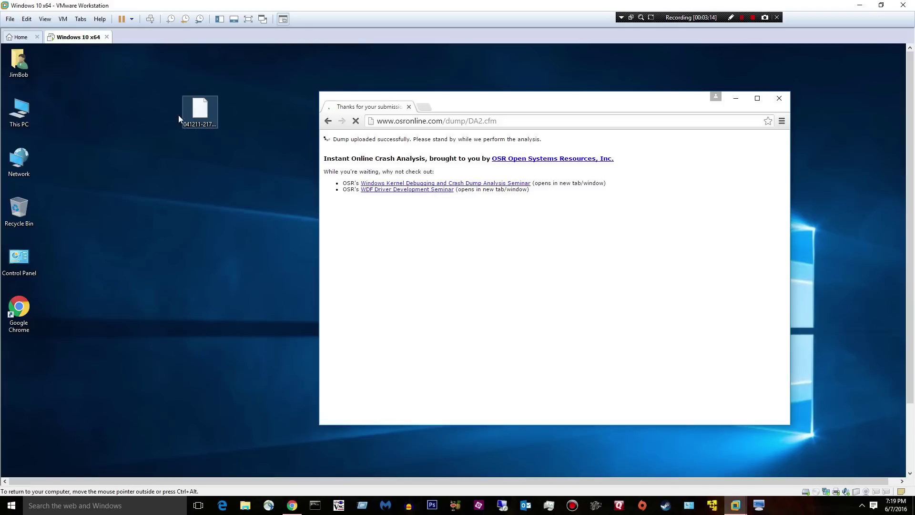
click(197, 100)
right_click(197, 100)
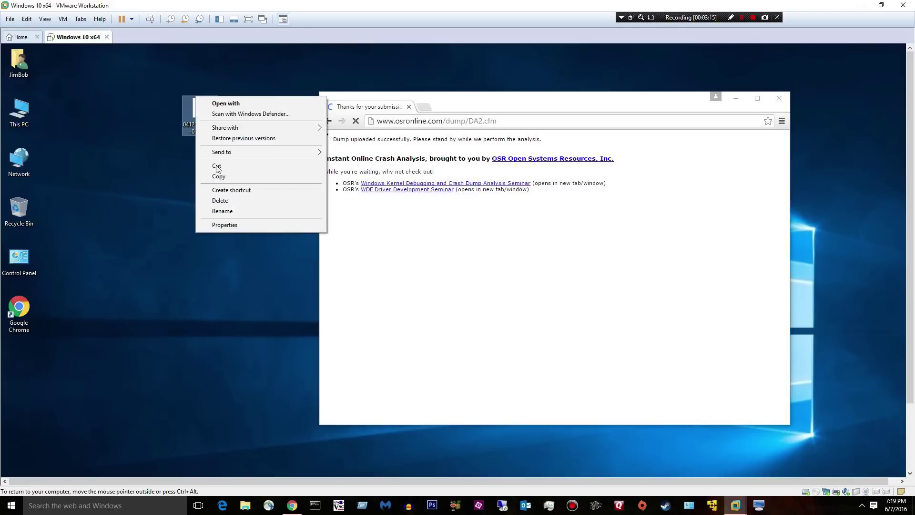
click(212, 226)
click(238, 120)
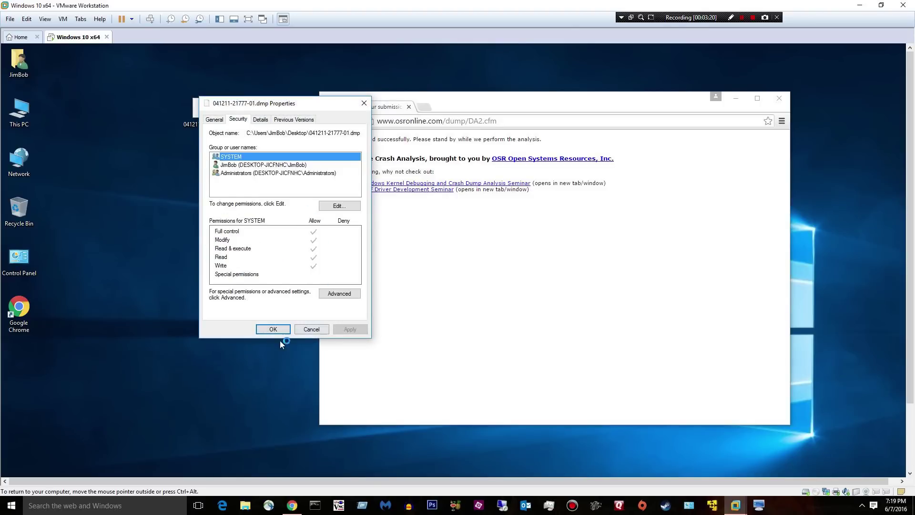
click(303, 332)
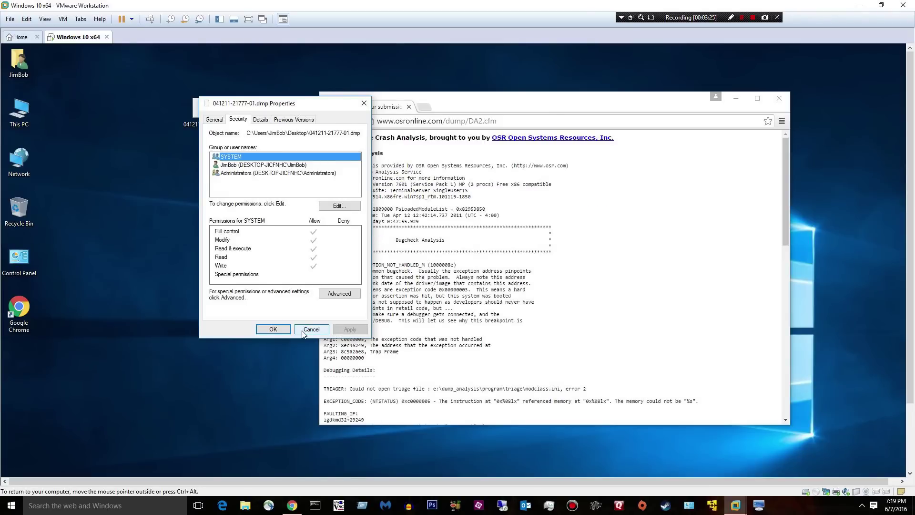
click(302, 330)
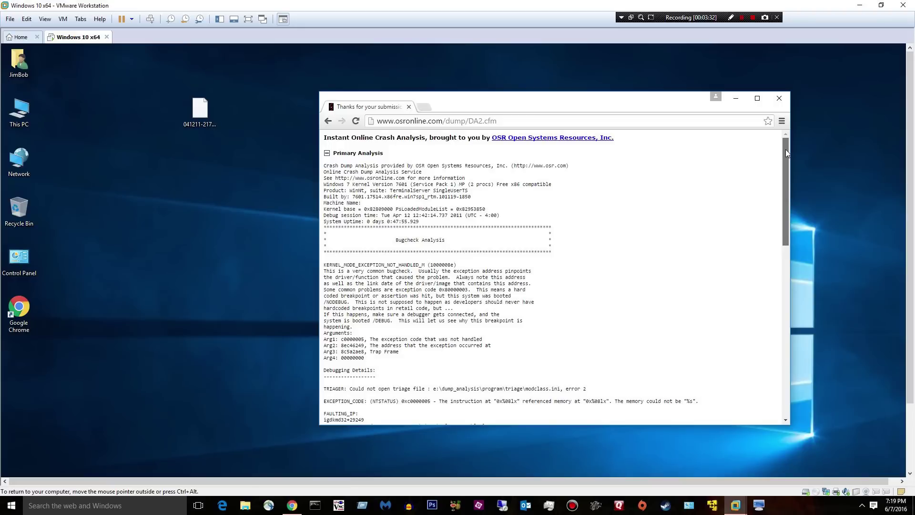
Copy the IMAGE_NAME value igdkmd32.sys from the OSR Online analysis results.
drag(786, 149, 790, 181)
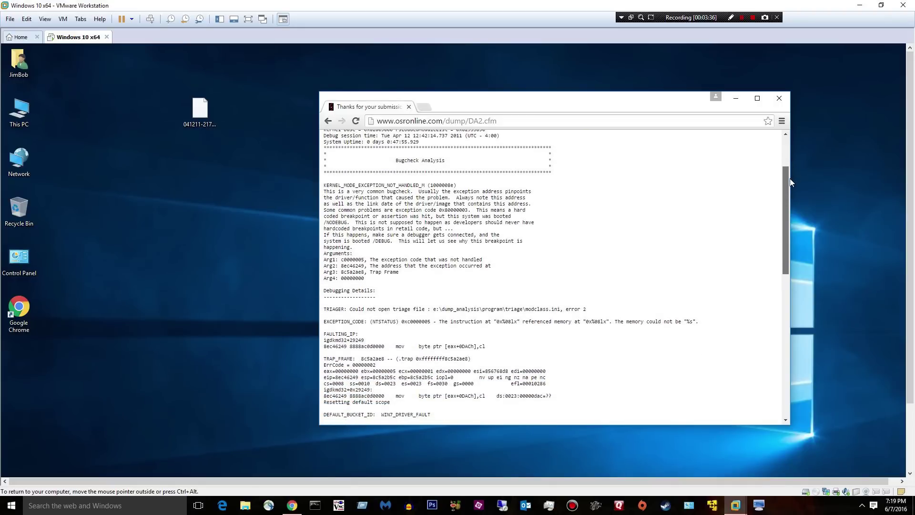
drag(785, 183, 782, 305)
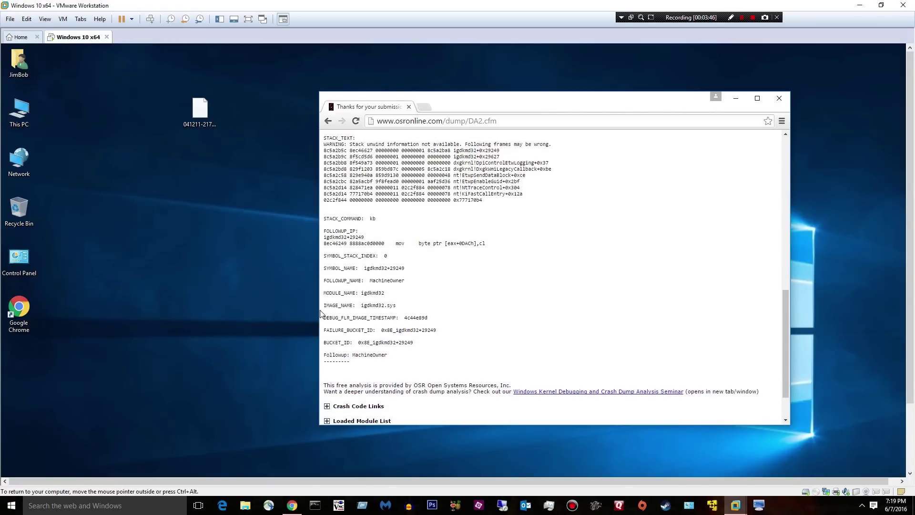
drag(323, 306, 415, 309)
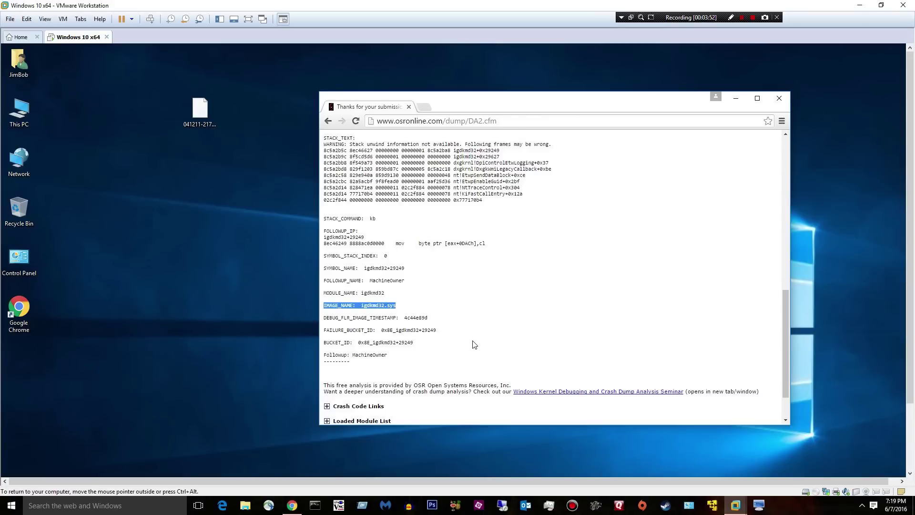
click(414, 304)
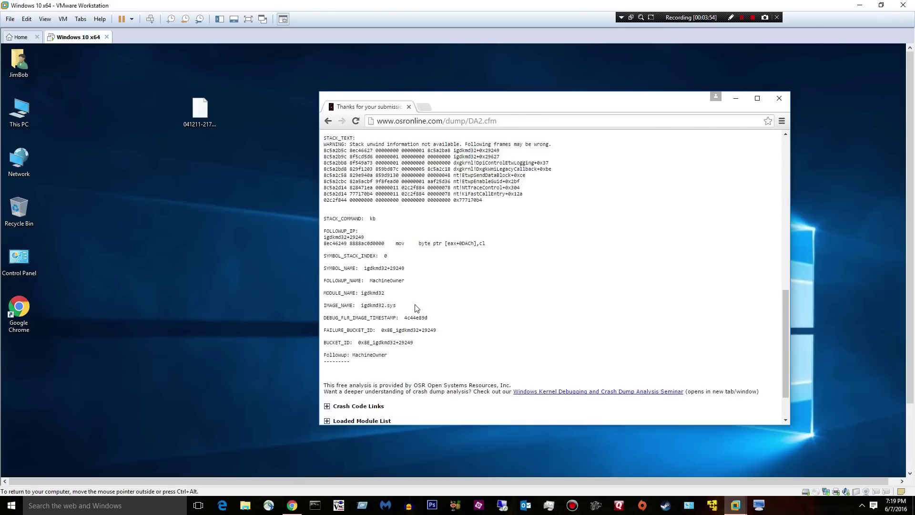
drag(415, 307, 362, 307)
right_click(373, 301)
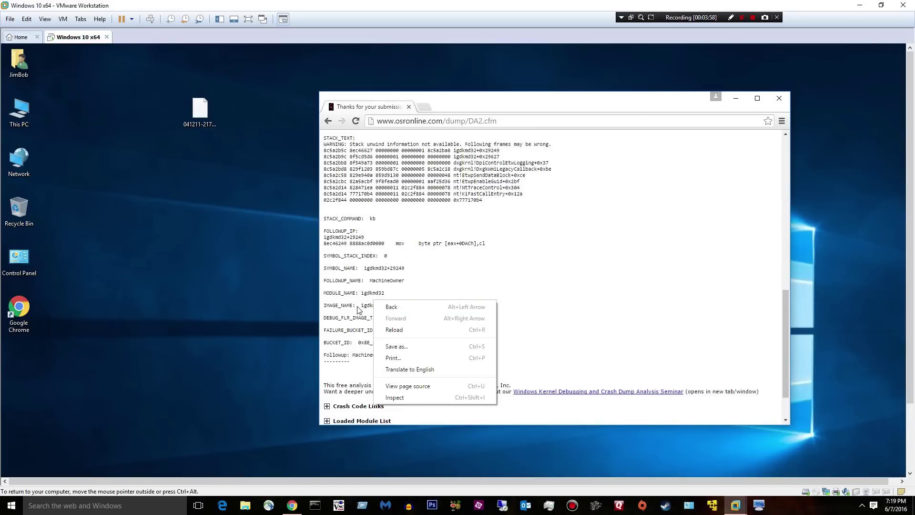
click(365, 306)
drag(362, 305, 398, 307)
right_click(386, 307)
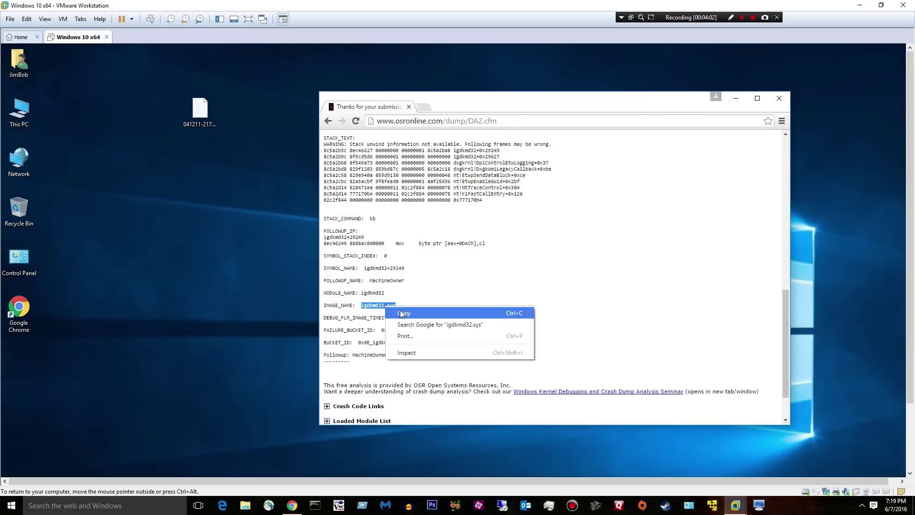
click(403, 315)
double_click(14, 329)
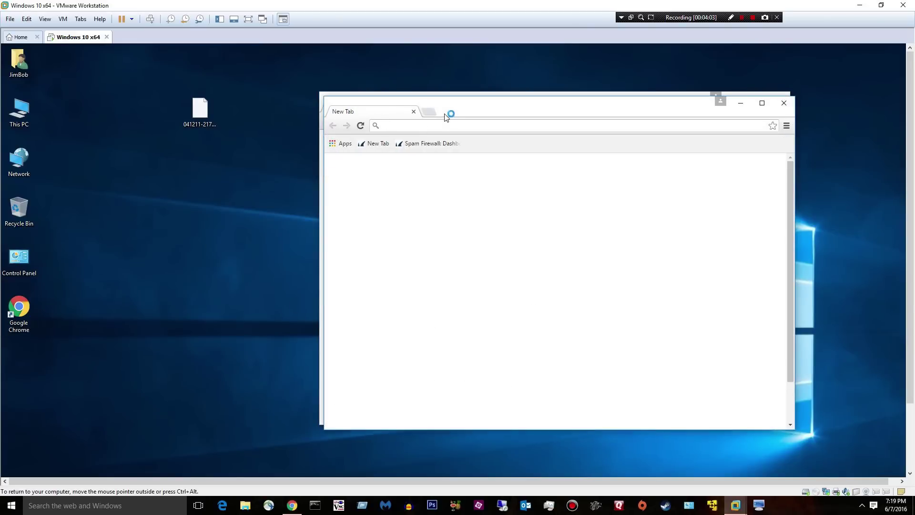
Google igdkmd32.sys, read the first result about its errors, then close that window.
key(ctrl+v)
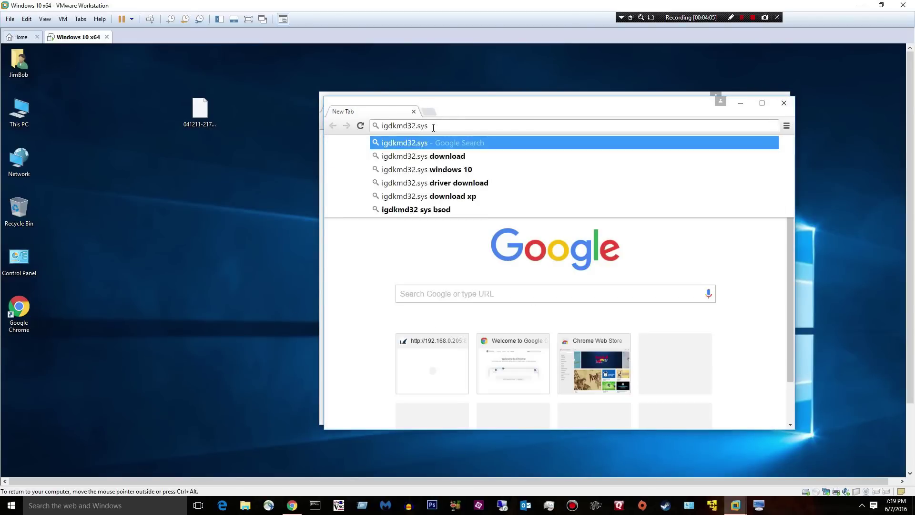
key(Return)
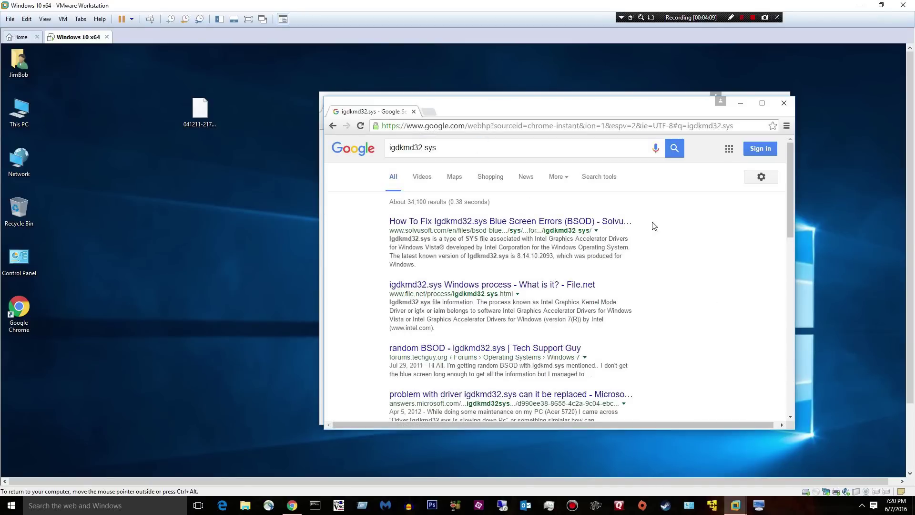
scroll(649, 225, down, 2)
scroll(646, 220, down, 3)
scroll(624, 195, up, 5)
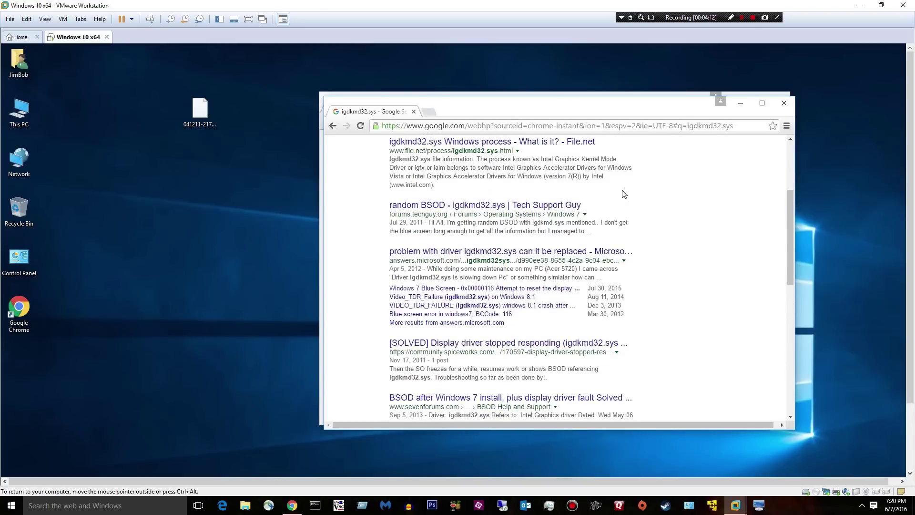
click(461, 222)
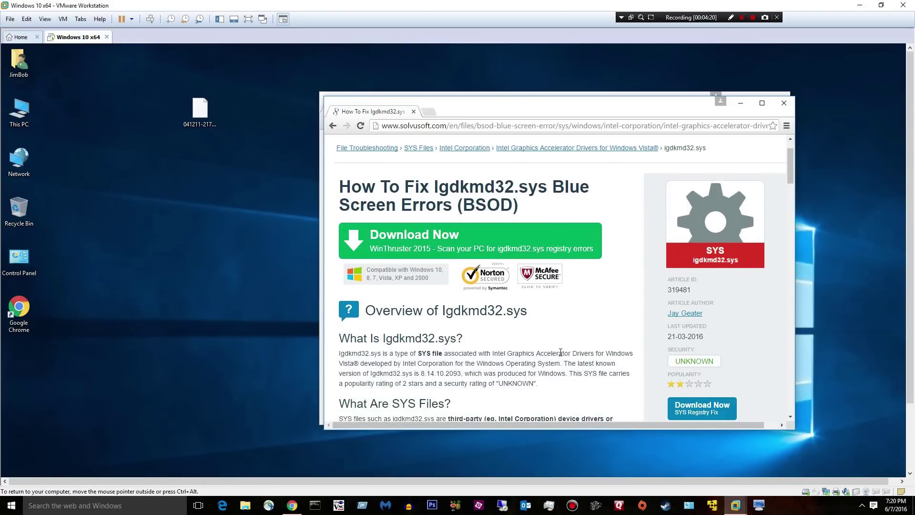
click(784, 103)
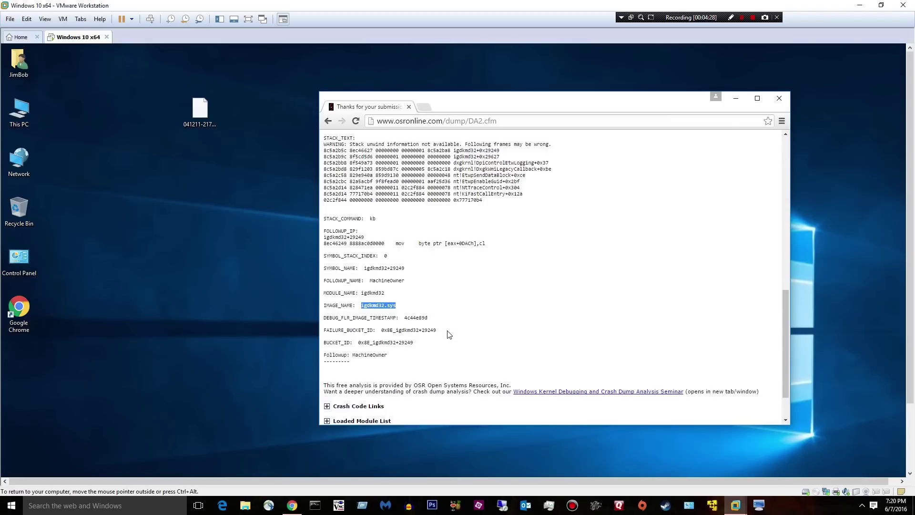
Clear the earlier selection and highlight the full IMAGE_NAME: igdkmd32.sys line.
scroll(452, 302, down, 1)
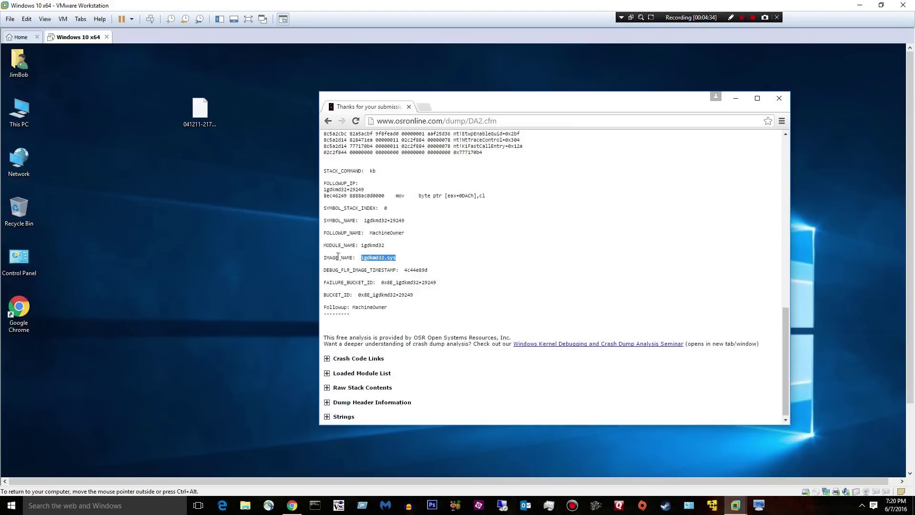
click(323, 257)
shift+click(421, 259)
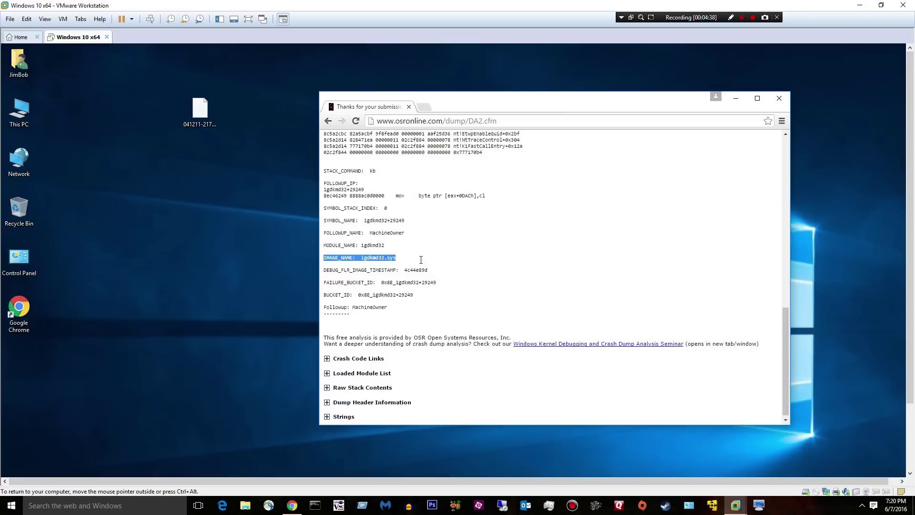